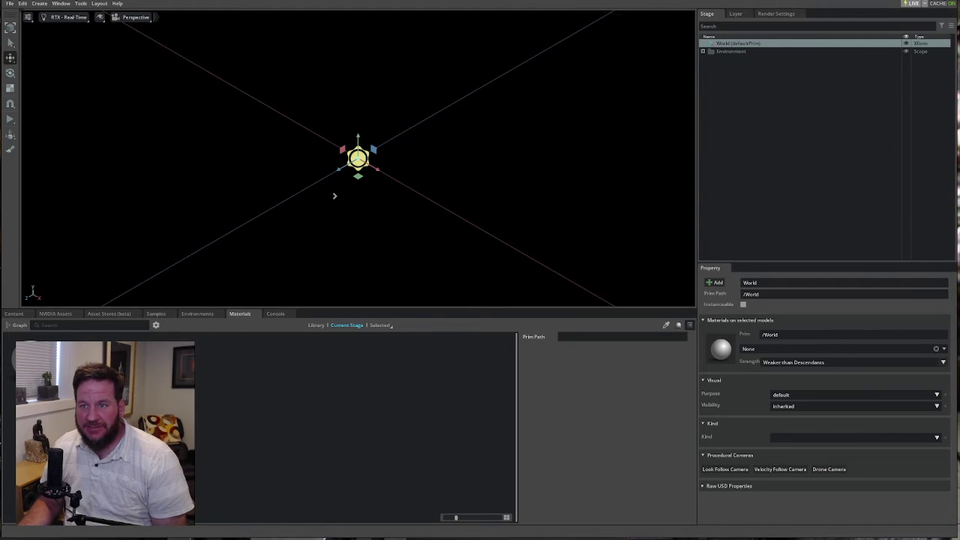
# Step: Add Wheel.usd from the NVIDIA Toy Company project's Class1_RC/CAD_Data folder to the World prim
pyautogui.click(13, 314)
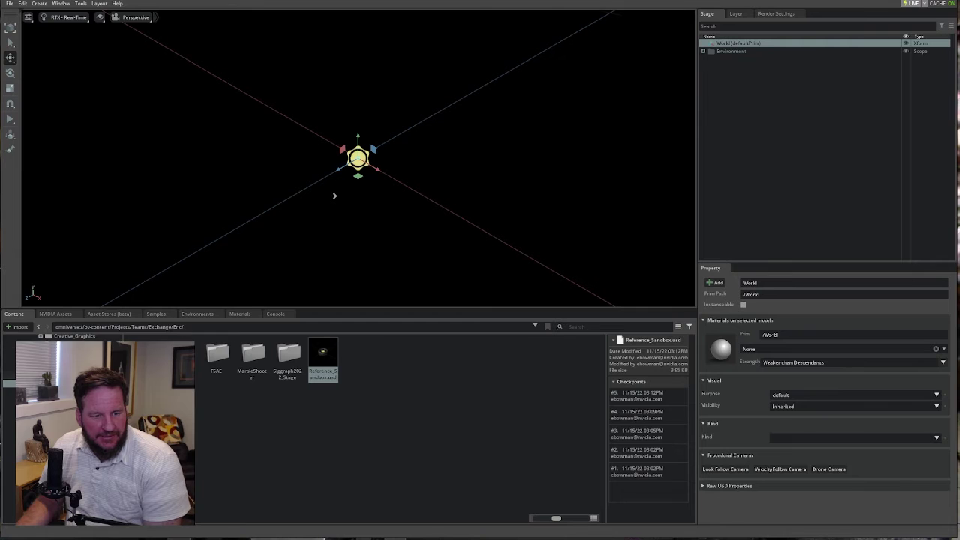
pyautogui.scroll(5, 36, 339)
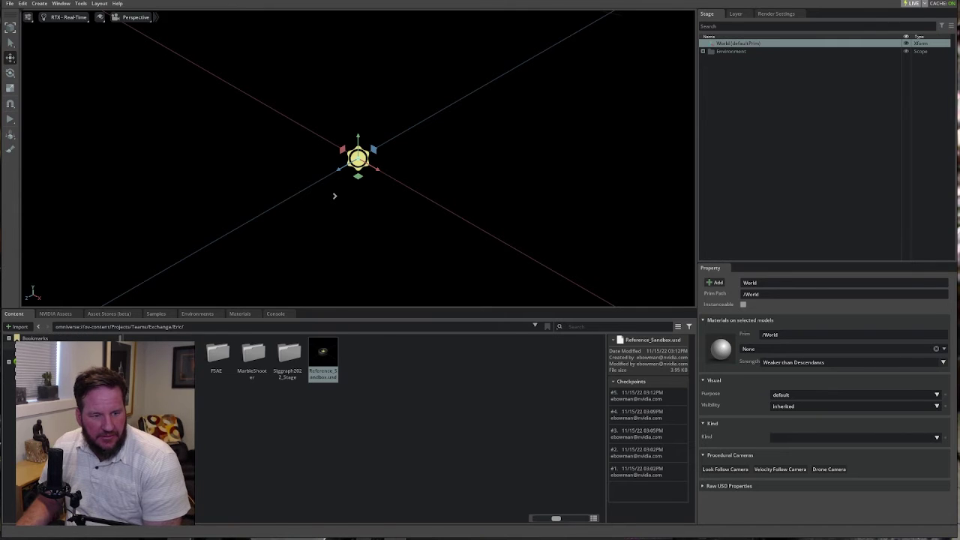
pyautogui.click(45, 347)
pyautogui.doubleClick(200, 367)
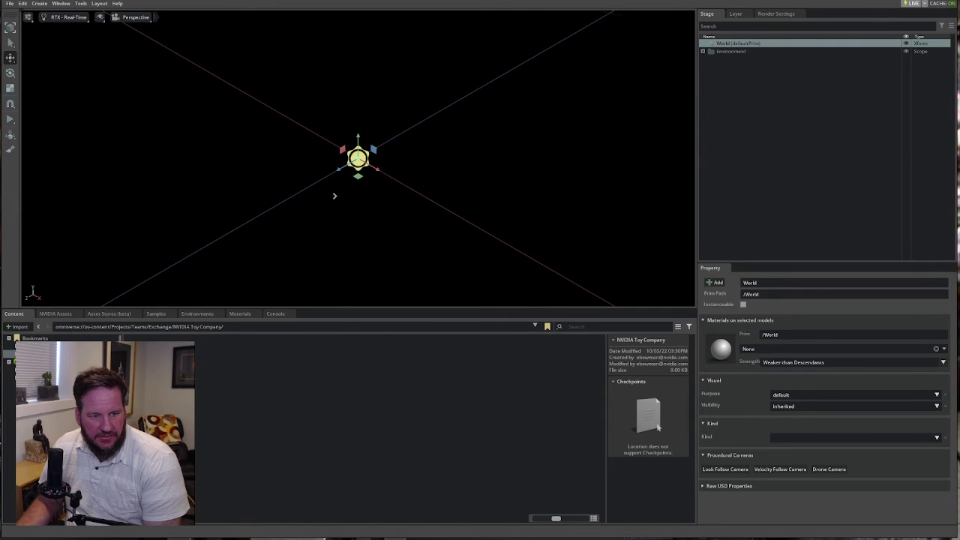
pyautogui.doubleClick(201, 367)
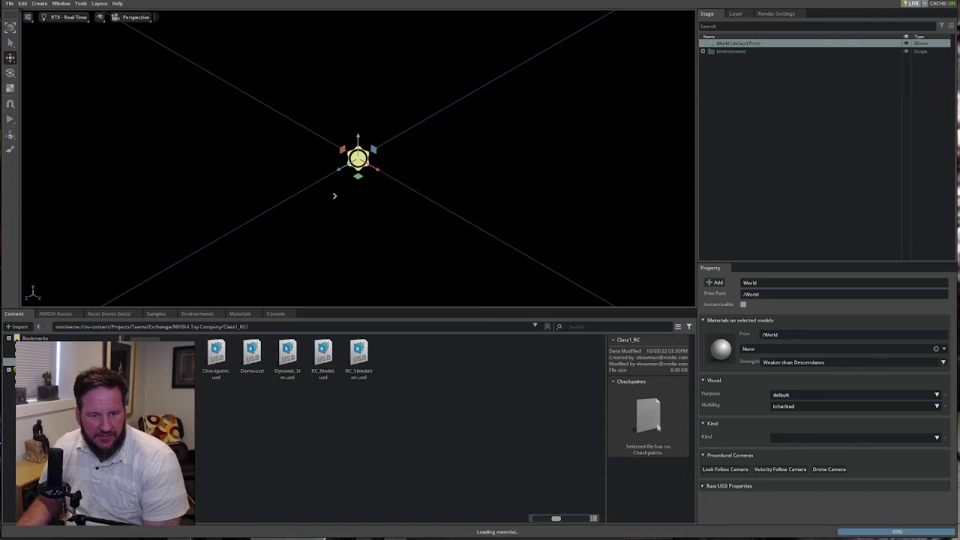
pyautogui.doubleClick(247, 367)
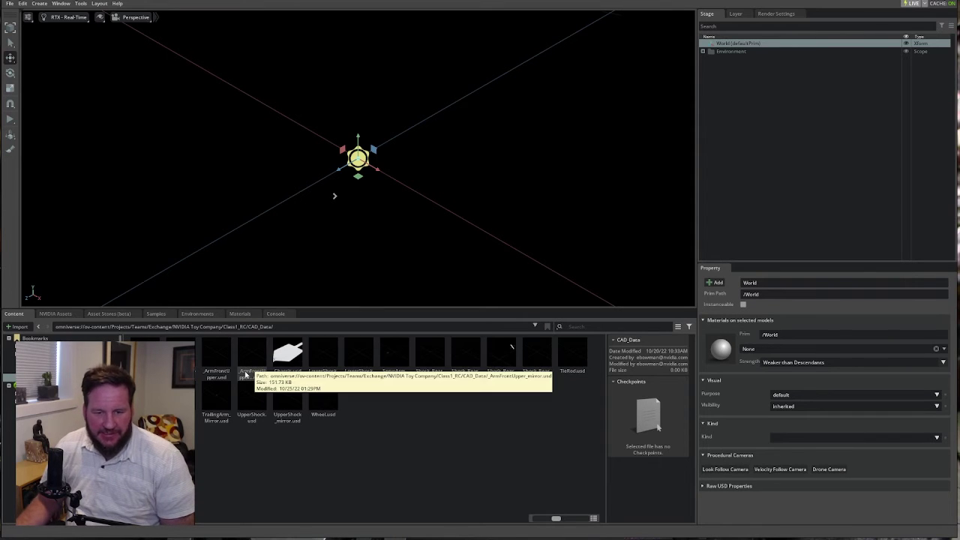
pyautogui.moveTo(319, 400); pyautogui.dragTo(737, 47)
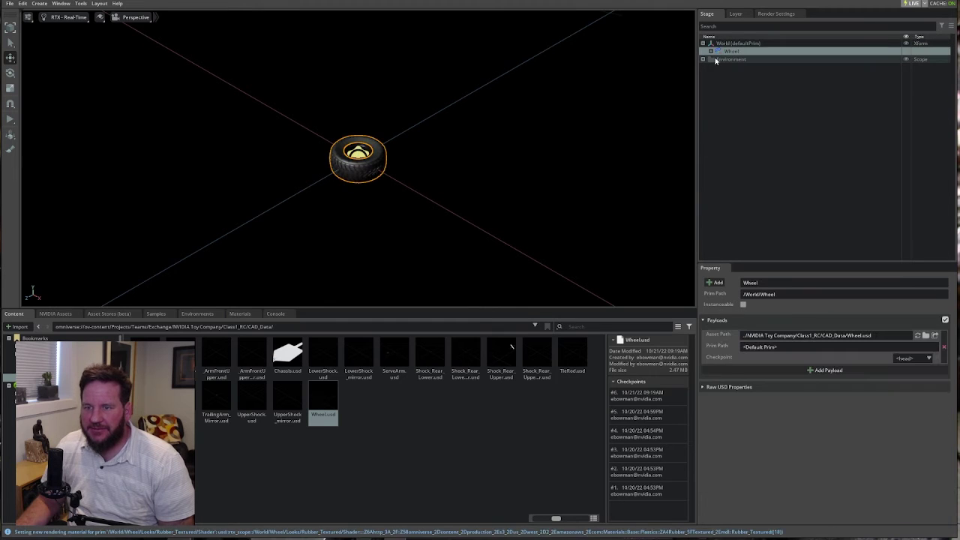
pyautogui.click(730, 80)
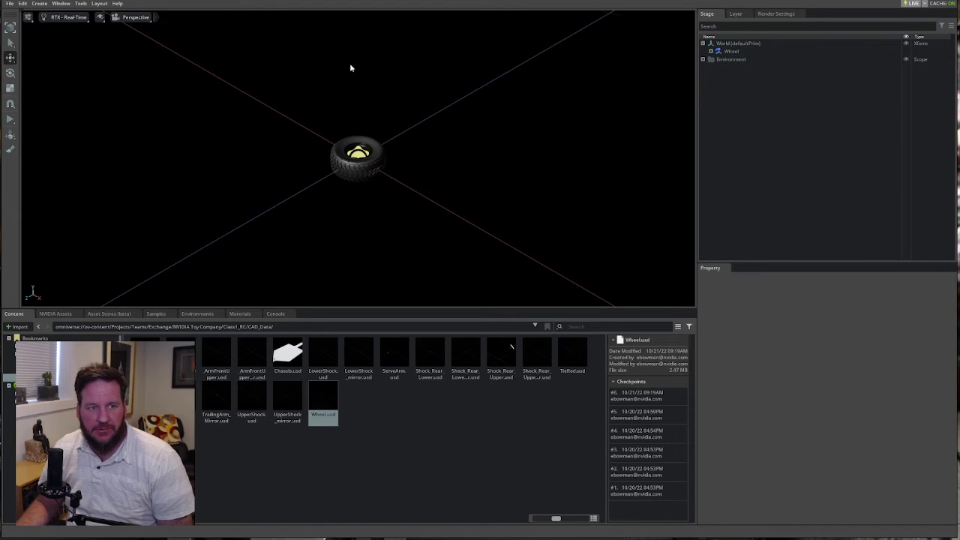
# Step: Import the CAD part _Servo.prt from the bookmarked RC-Car-CAD folder into the stage
pyautogui.click(11, 5)
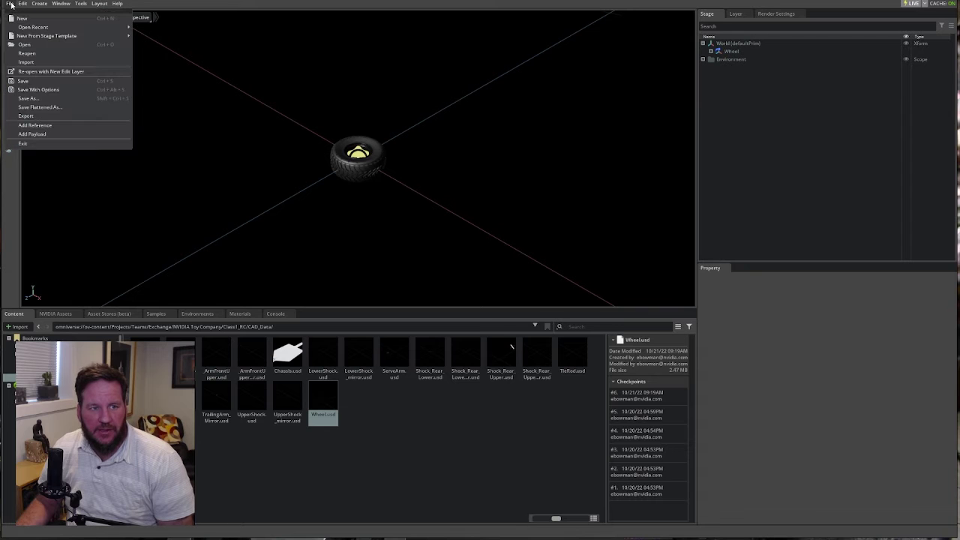
pyautogui.click(26, 65)
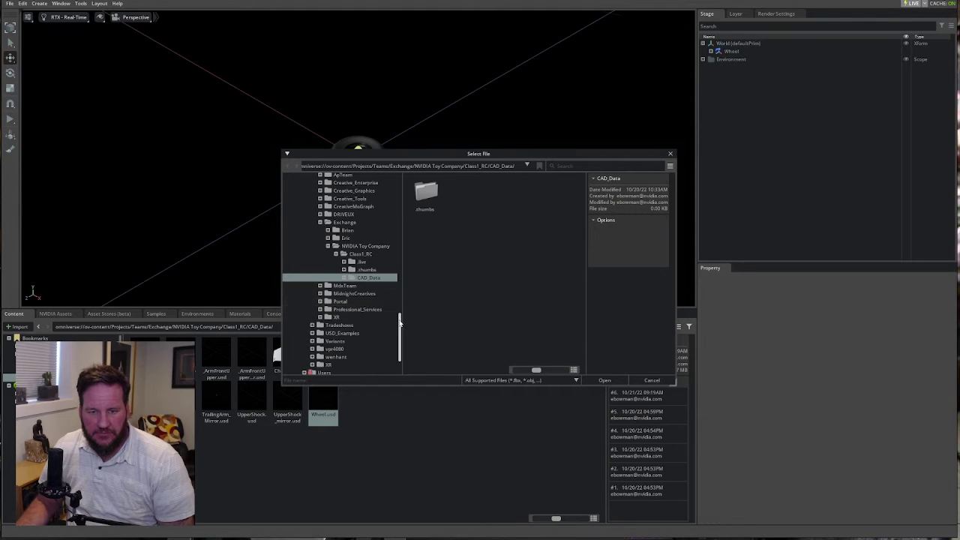
pyautogui.moveTo(400, 330); pyautogui.dragTo(400, 180)
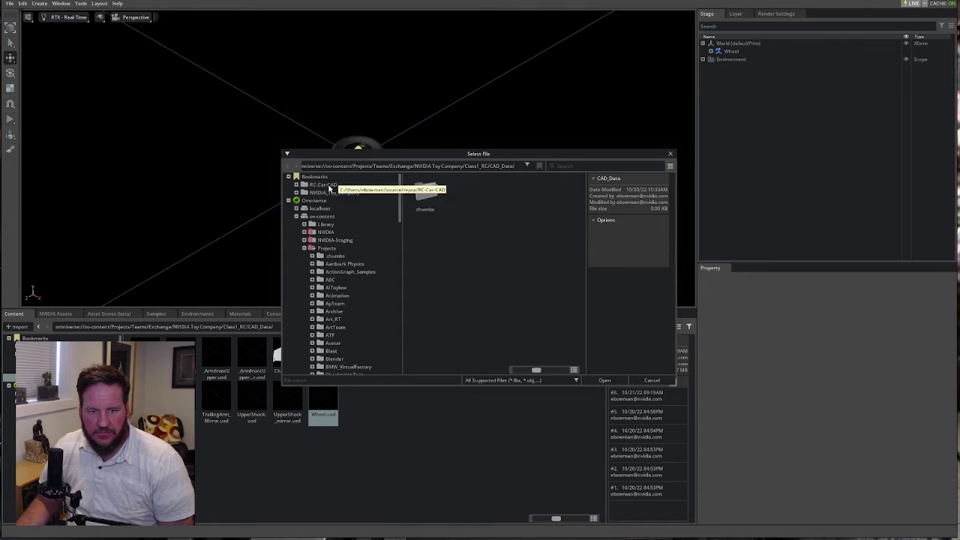
pyautogui.click(328, 185)
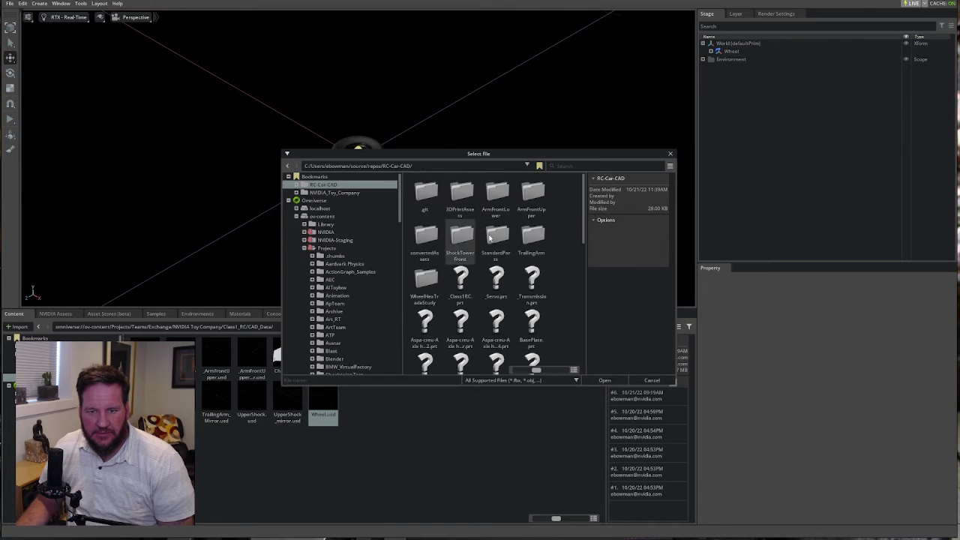
pyautogui.click(496, 283)
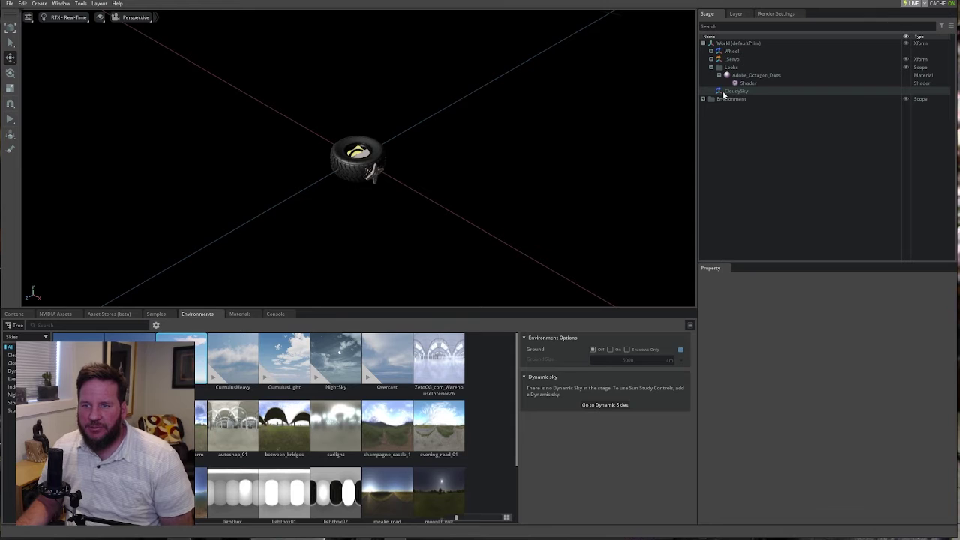
# Step: Inspect the _Servo prim's reference properties, including its asset path and the available checkpoints
pyautogui.click(731, 60)
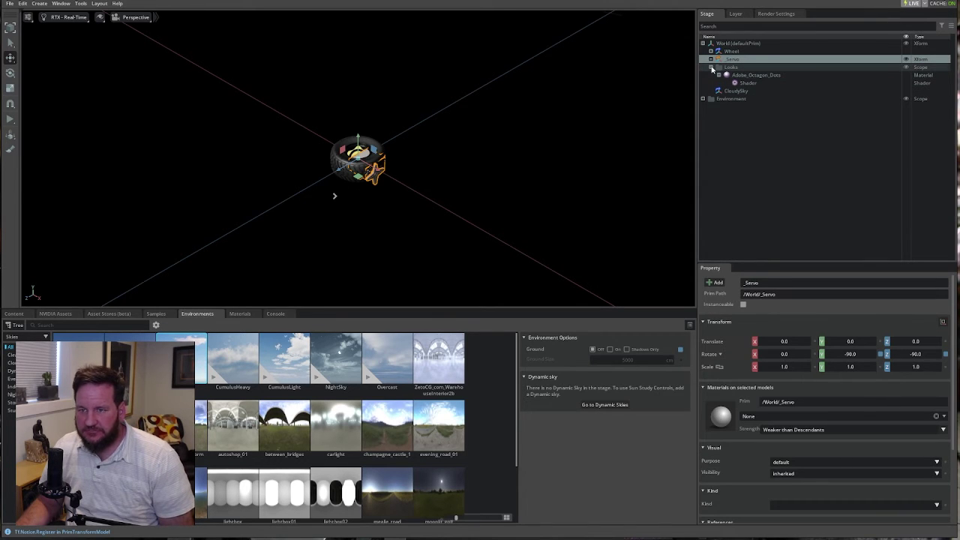
pyautogui.click(711, 68)
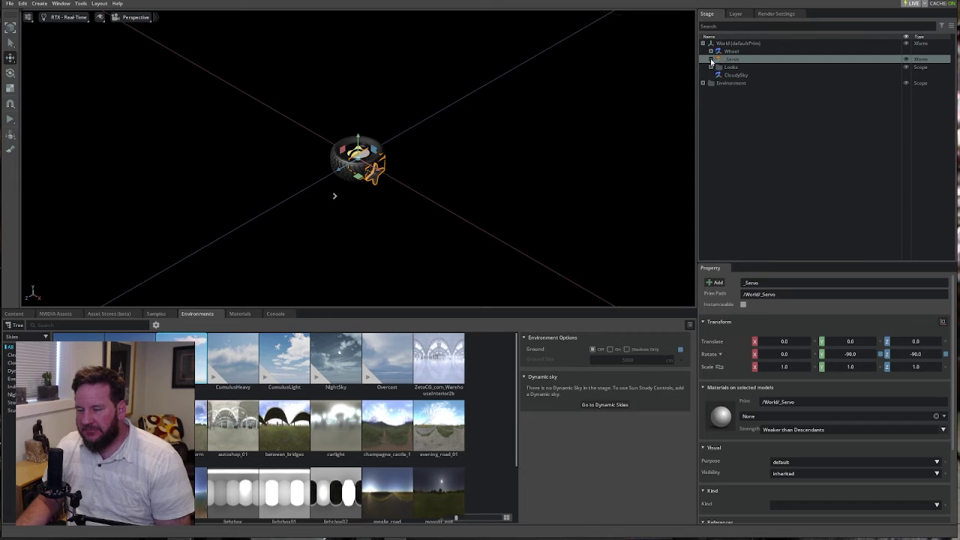
pyautogui.click(711, 59)
pyautogui.click(711, 59)
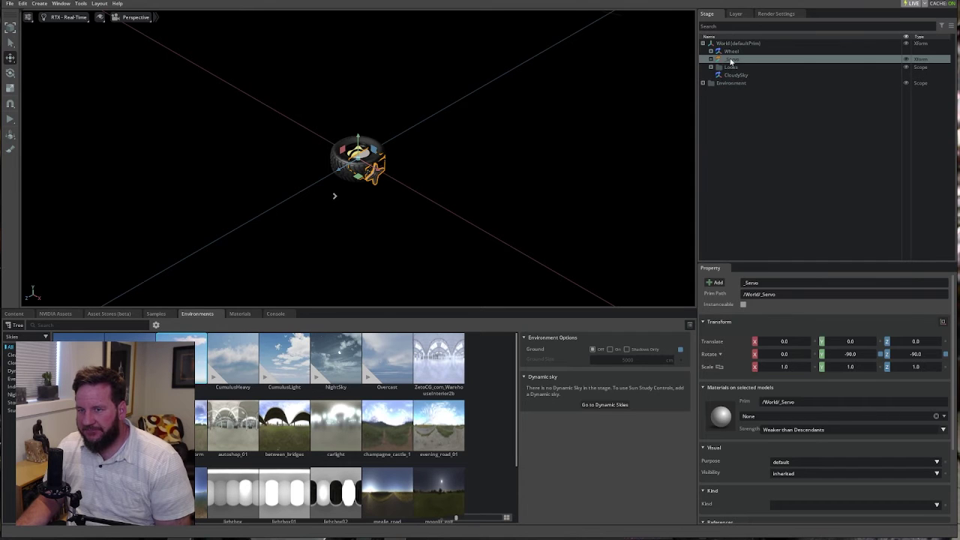
pyautogui.scroll(-3, 850, 403)
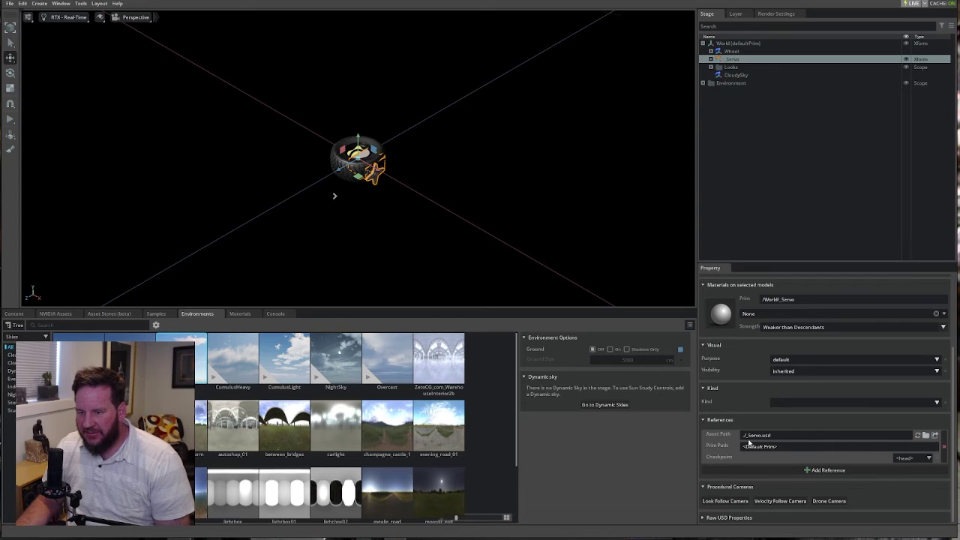
pyautogui.click(927, 460)
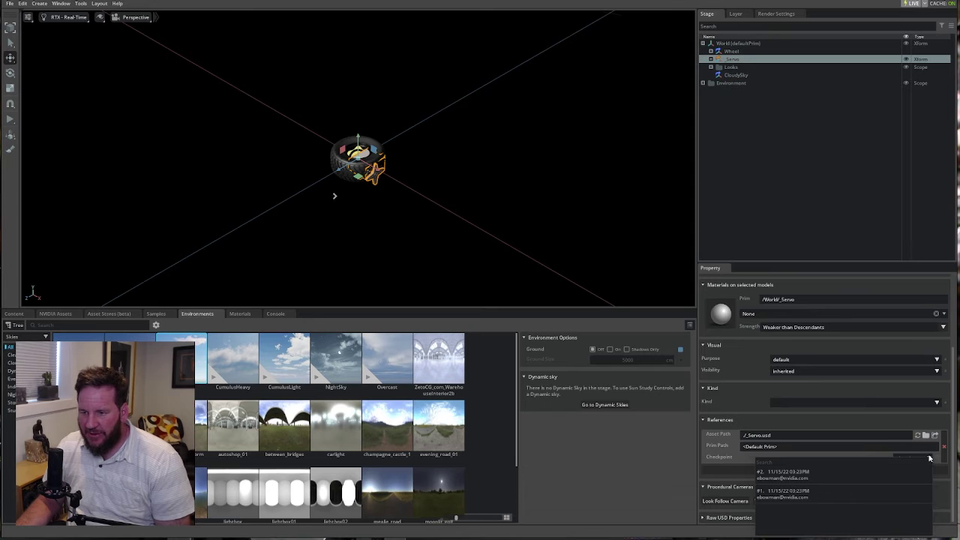
pyautogui.click(933, 459)
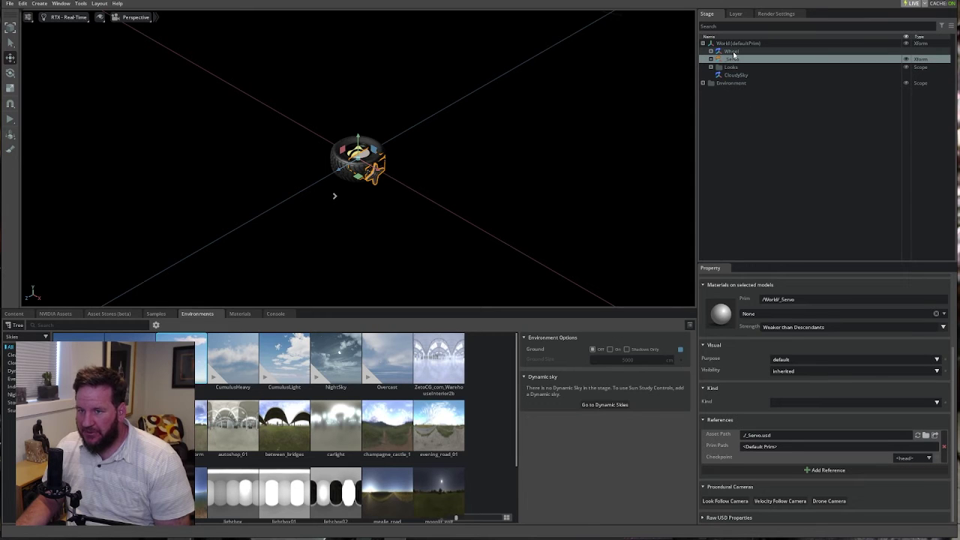
# Step: Unload the payload of the Wheel prim
pyautogui.click(733, 51)
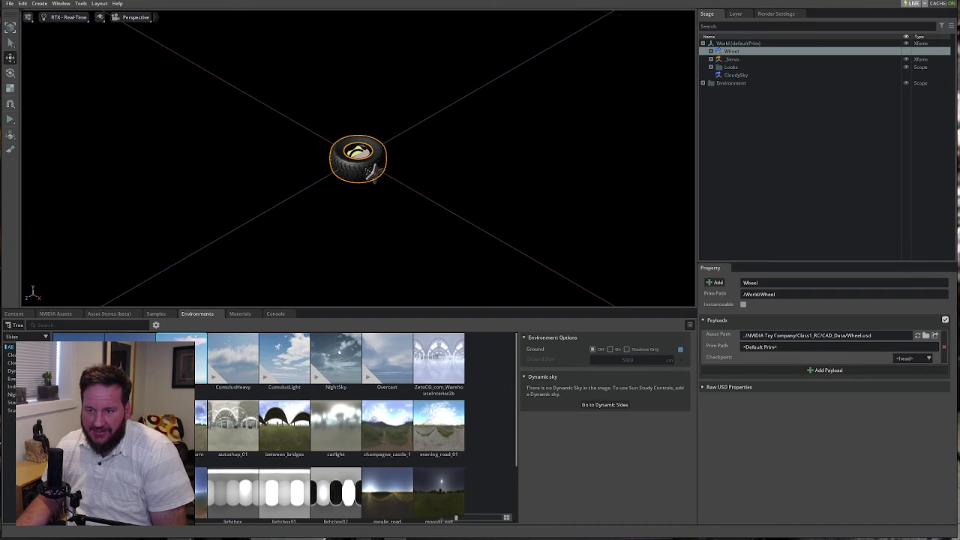
pyautogui.click(945, 320)
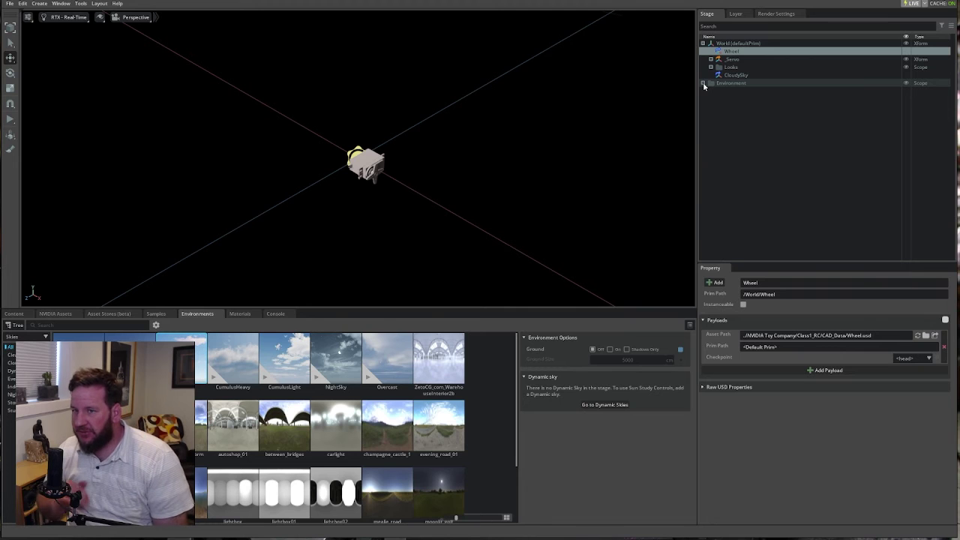
# Step: Delete the Wheel, _Servo, Looks and CloudySky prims from under World
pyautogui.click(732, 75)
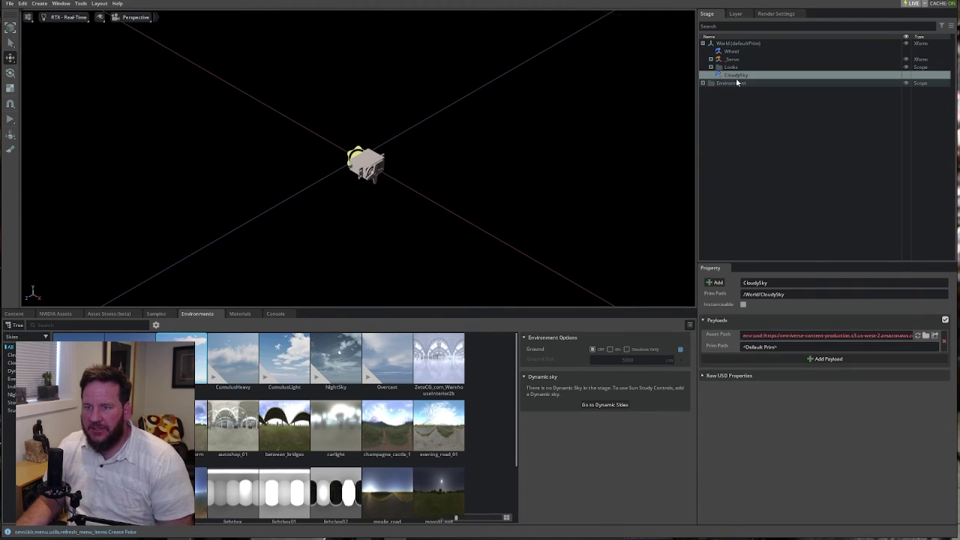
pyautogui.keyDown('shift'); pyautogui.click(733, 51); pyautogui.keyUp('shift')
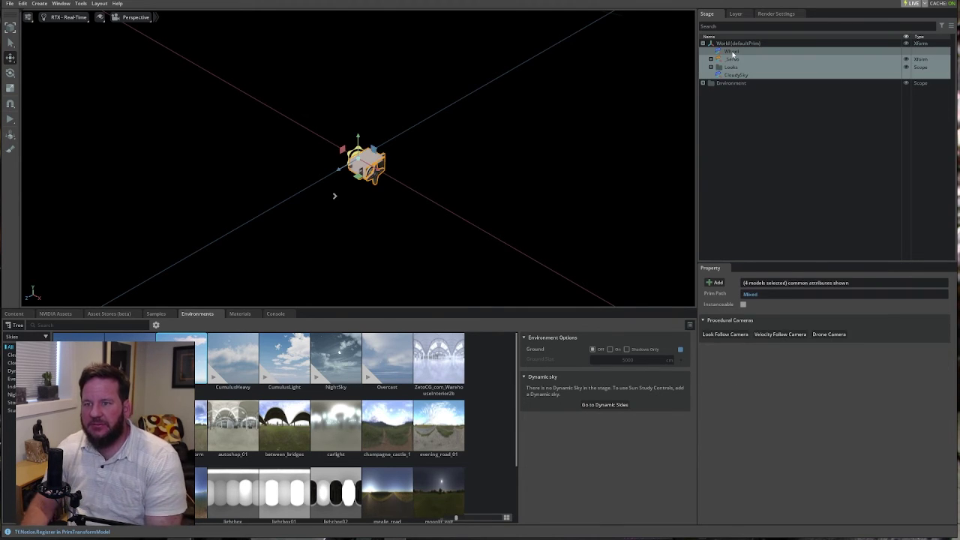
pyautogui.press('Delete')
pyautogui.click(739, 44)
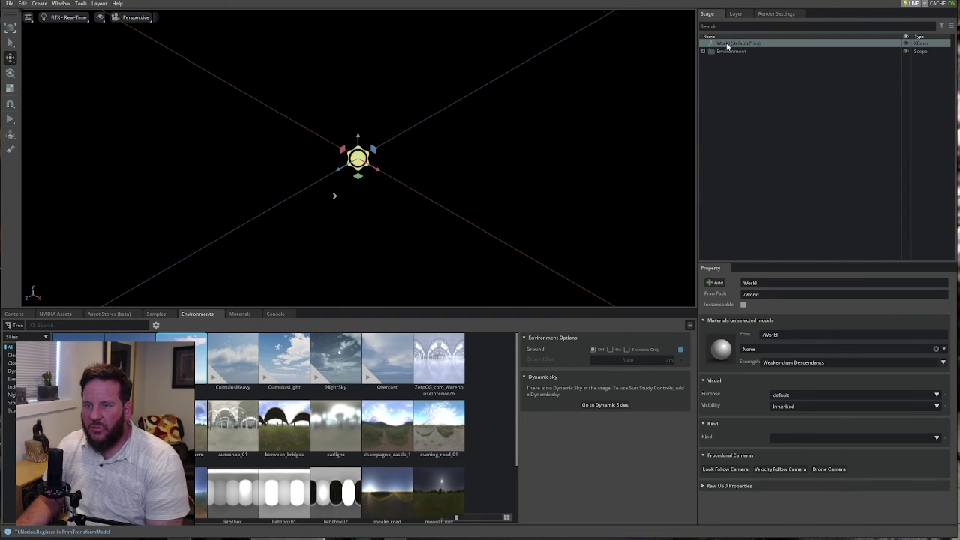
pyautogui.rightClick(727, 46)
pyautogui.rightClick(724, 46)
pyautogui.rightClick(724, 47)
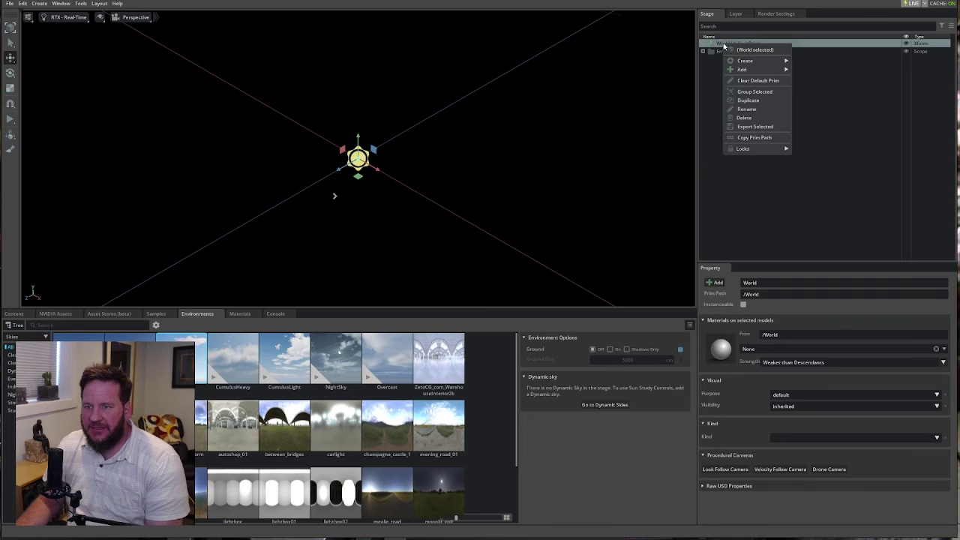
pyautogui.moveTo(743, 70)
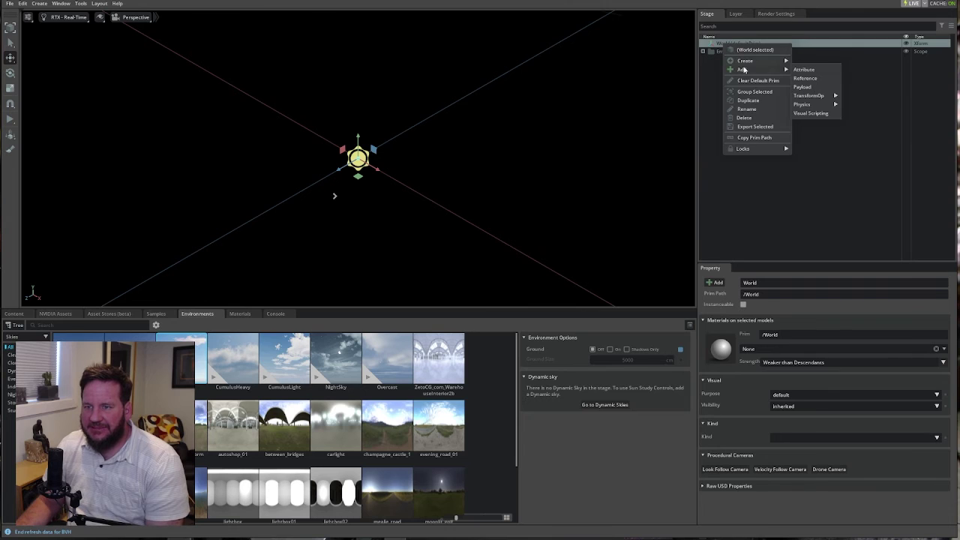
pyautogui.click(867, 90)
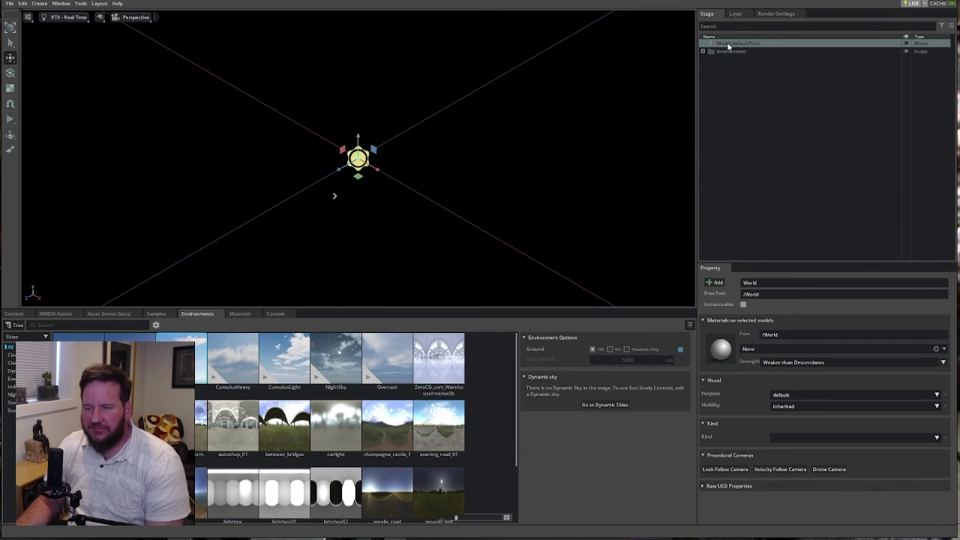
# Step: Create an empty Xform prim under the World prim
pyautogui.rightClick(728, 45)
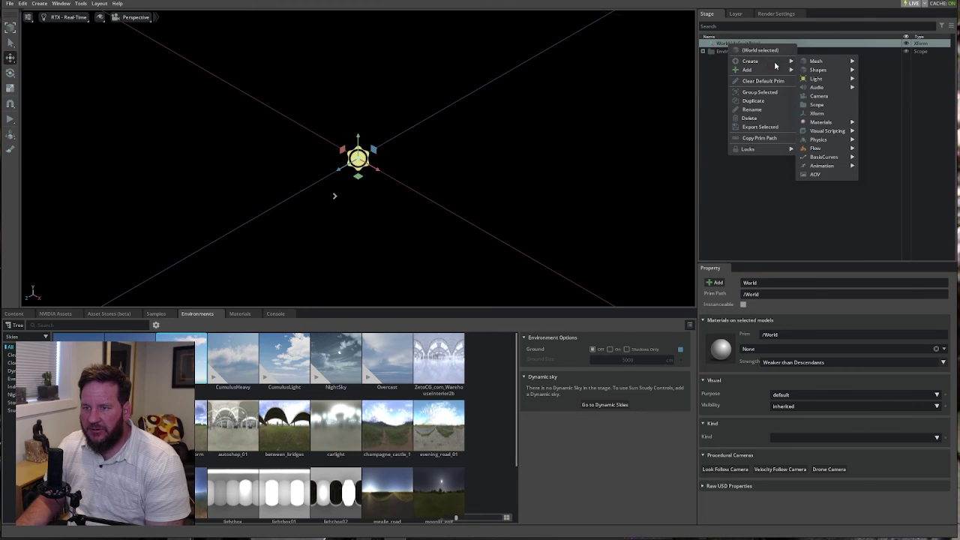
pyautogui.click(818, 113)
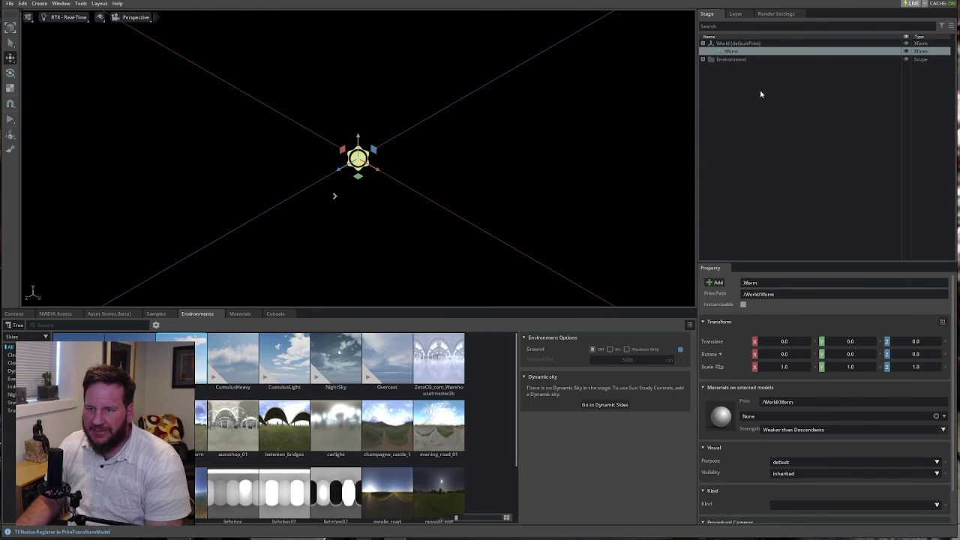
pyautogui.rightClick(730, 53)
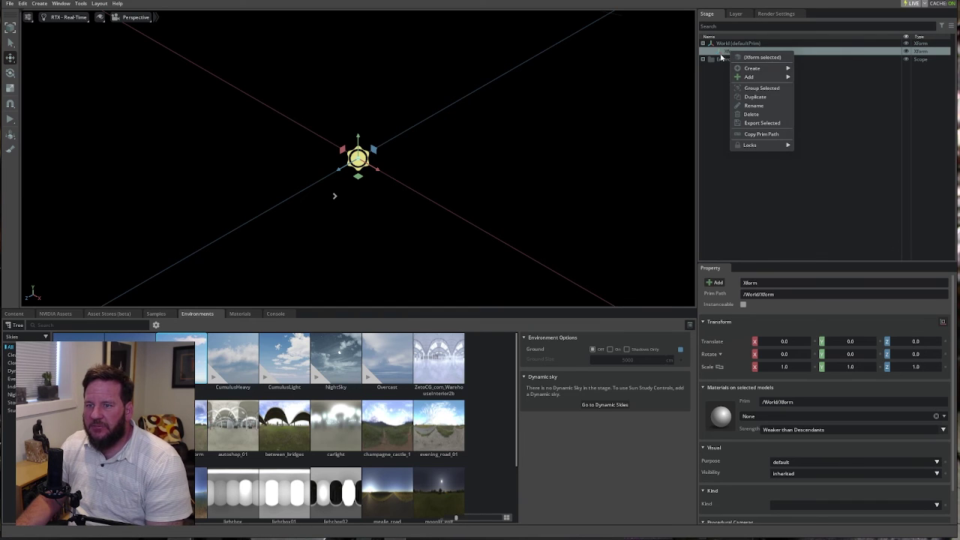
pyautogui.click(727, 54)
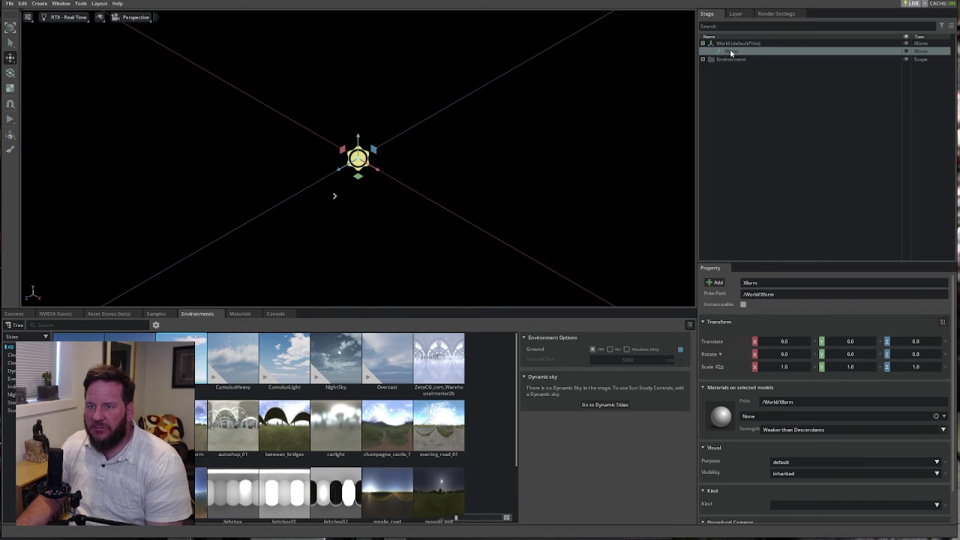
# Step: Add _Servo.usd as a reference on the new Xform prim
pyautogui.rightClick(730, 53)
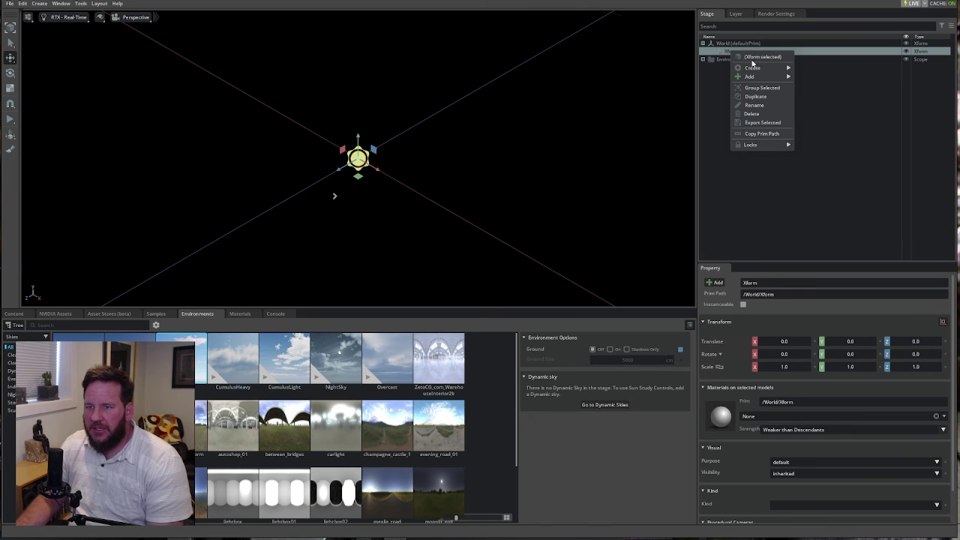
pyautogui.moveTo(760, 77)
pyautogui.click(807, 86)
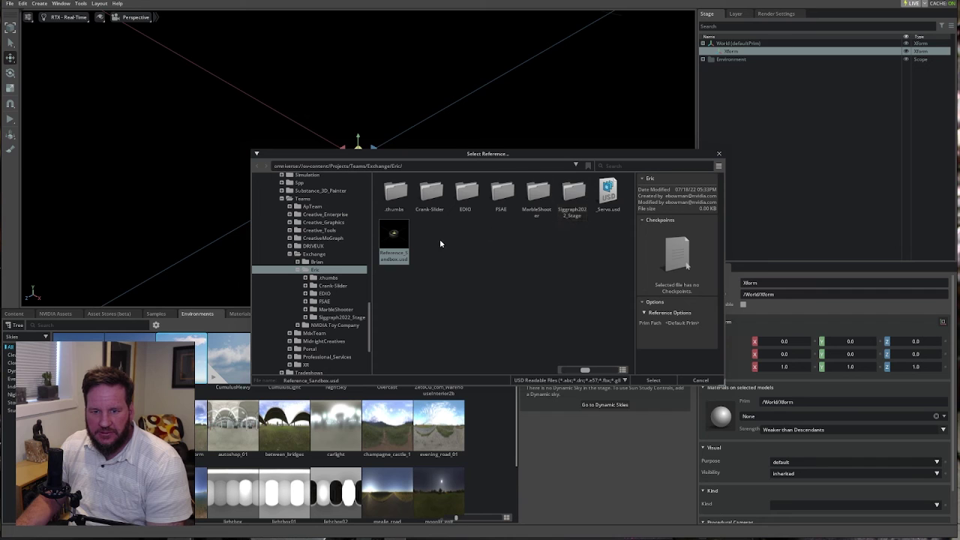
pyautogui.scroll(10, 336, 196)
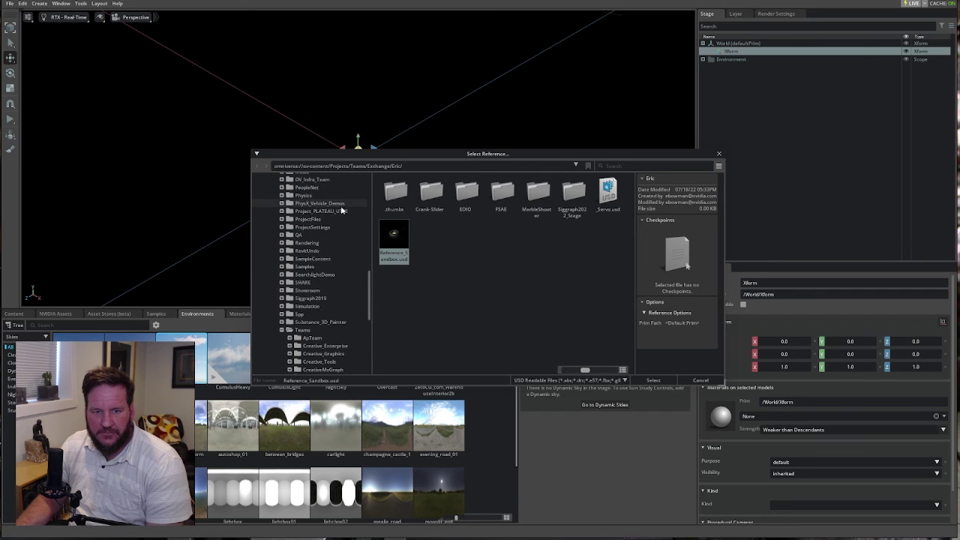
pyautogui.click(607, 196)
pyautogui.click(654, 381)
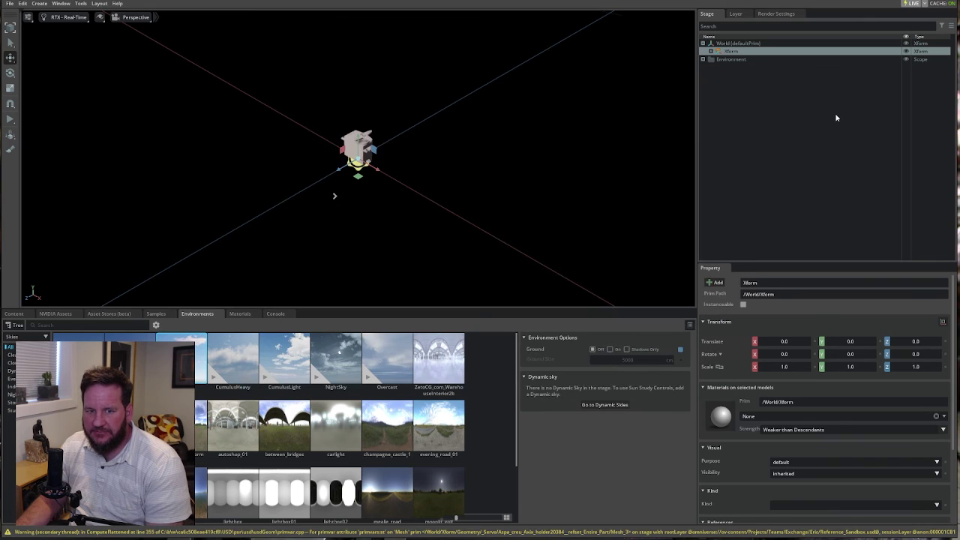
pyautogui.click(718, 65)
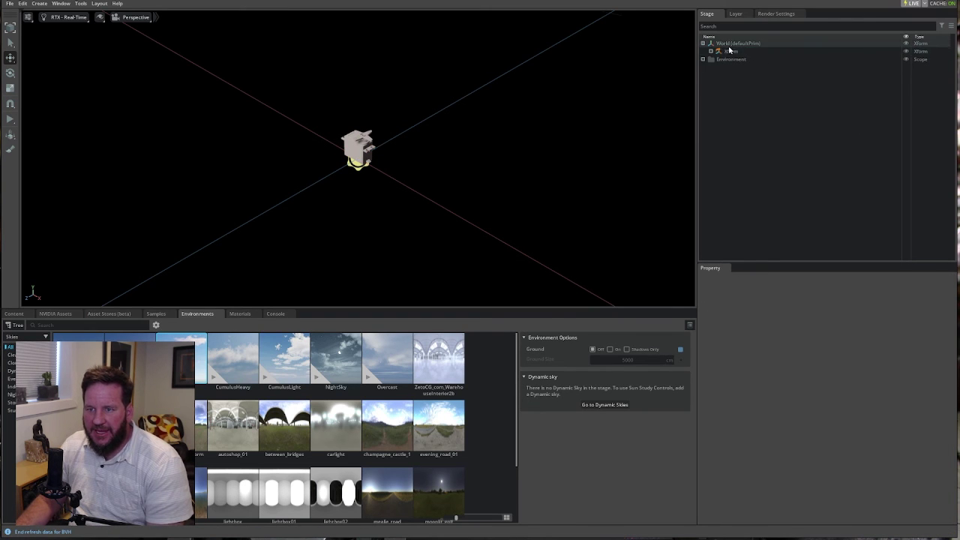
# Step: Create a second empty Xform prim under the World prim
pyautogui.click(733, 44)
pyautogui.rightClick(733, 46)
pyautogui.moveTo(766, 73)
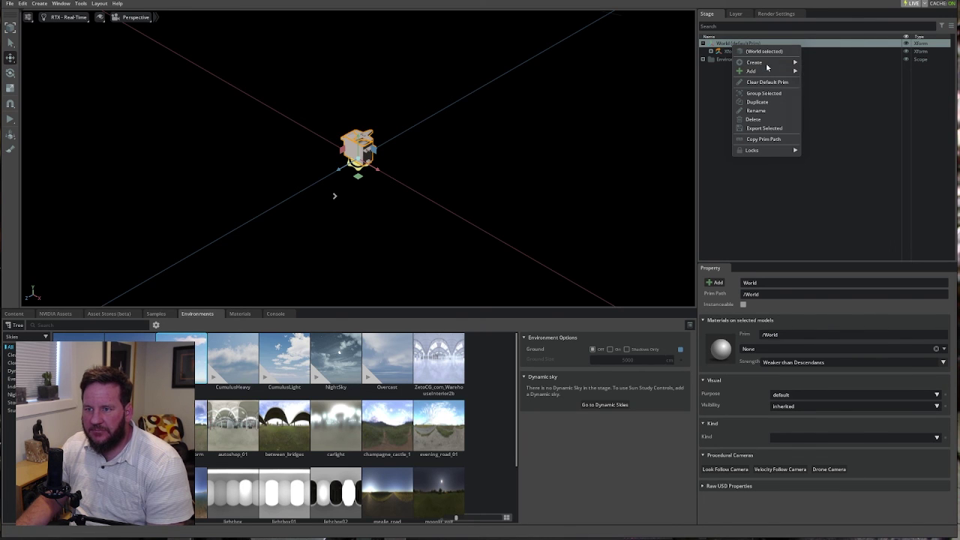
pyautogui.click(819, 115)
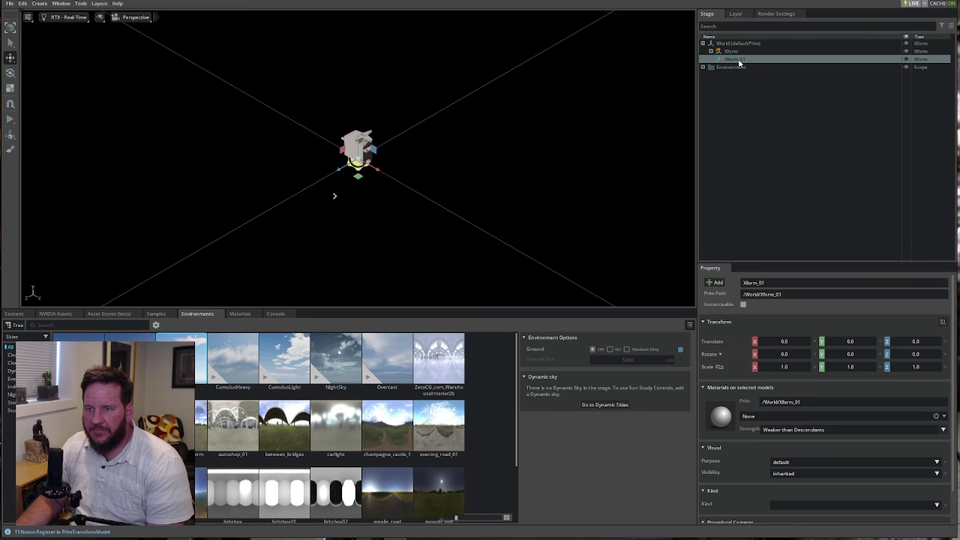
# Step: Add _Servo.usd as a payload on the second Xform prim
pyautogui.rightClick(740, 60)
pyautogui.moveTo(762, 87)
pyautogui.click(822, 103)
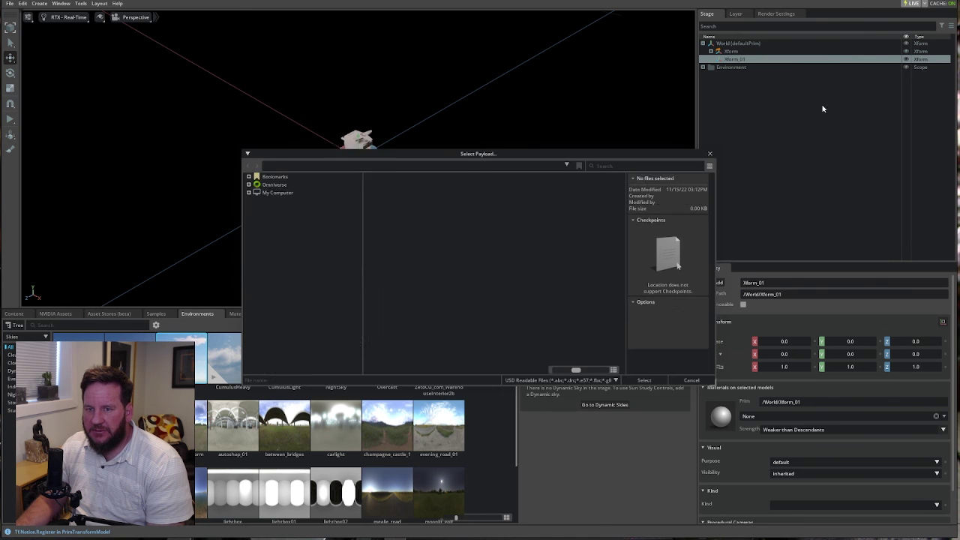
pyautogui.click(645, 381)
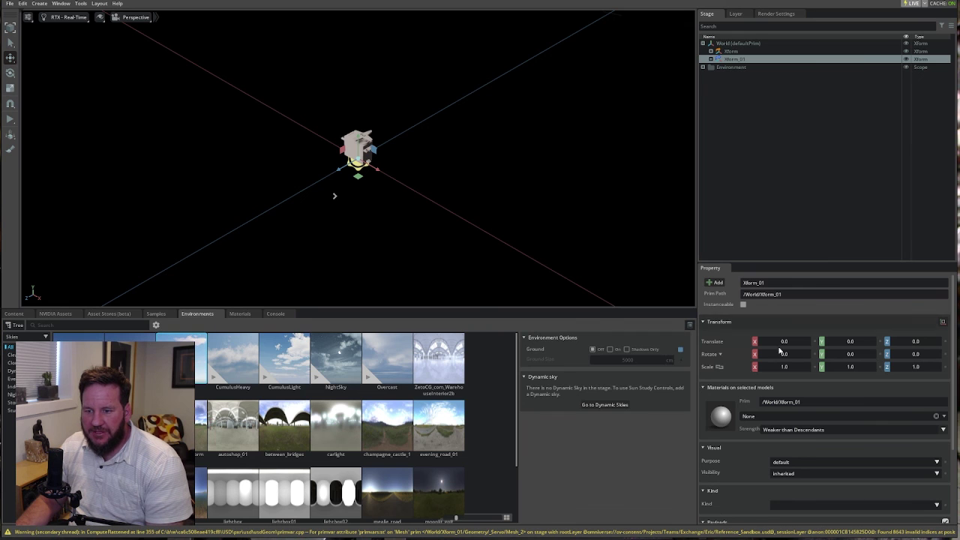
# Step: Compare the payload properties of the second Xform prim with the reference properties of the first one
pyautogui.scroll(-3, 789, 387)
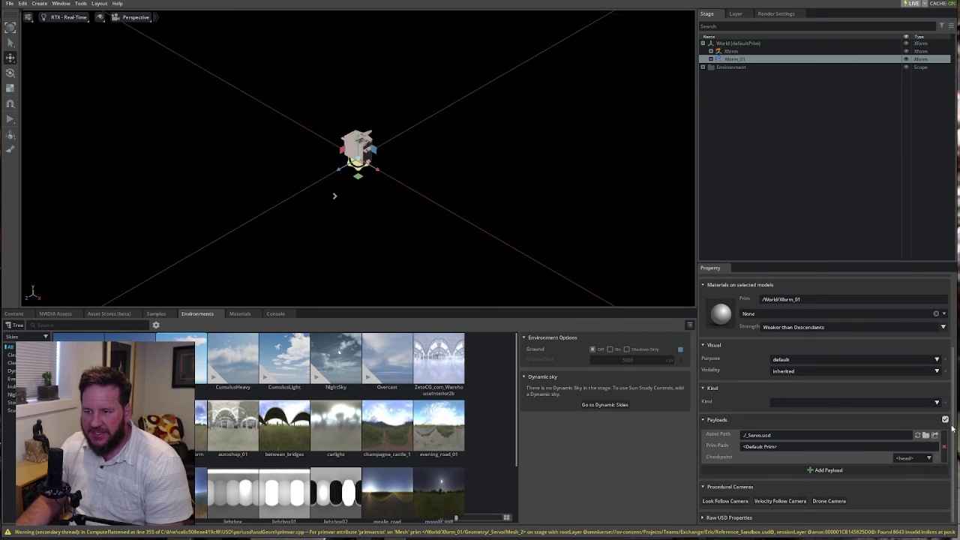
pyautogui.click(731, 50)
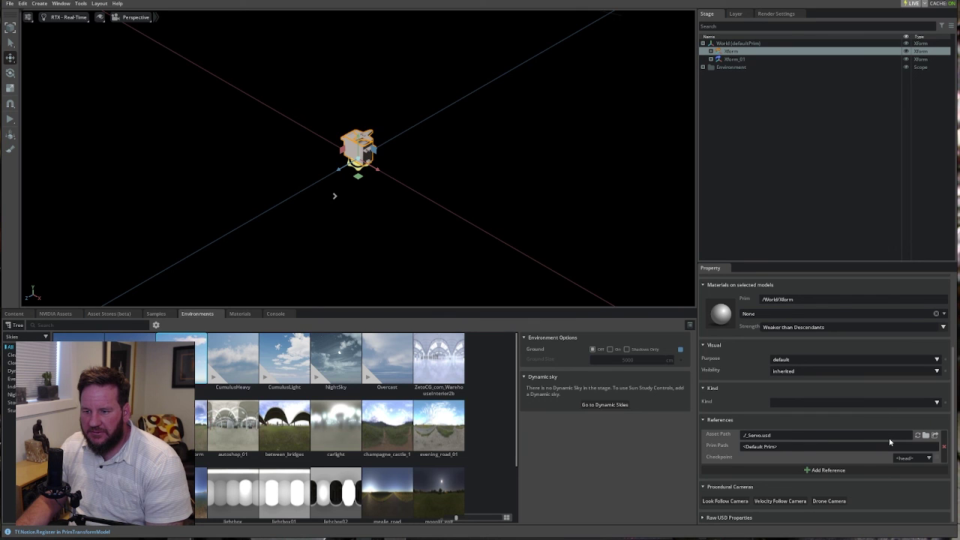
pyautogui.click(735, 58)
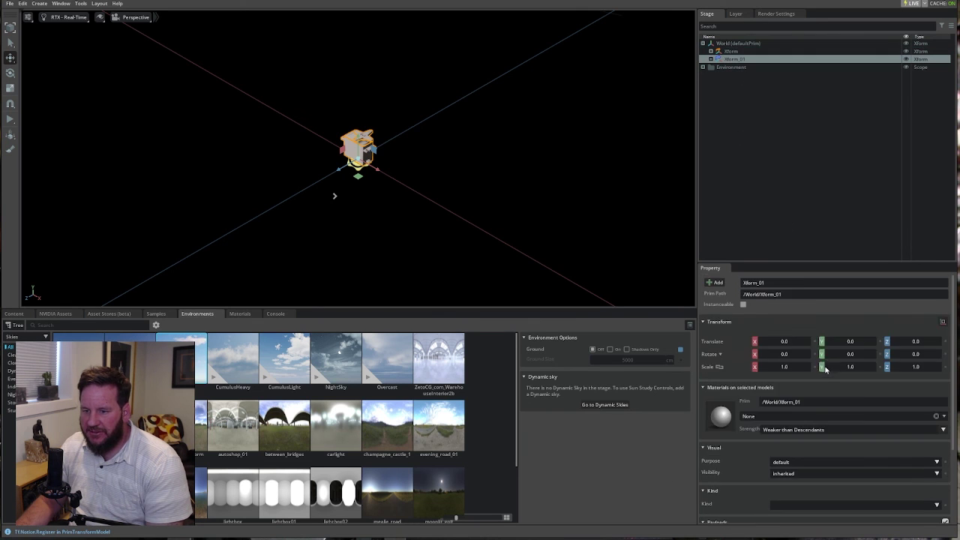